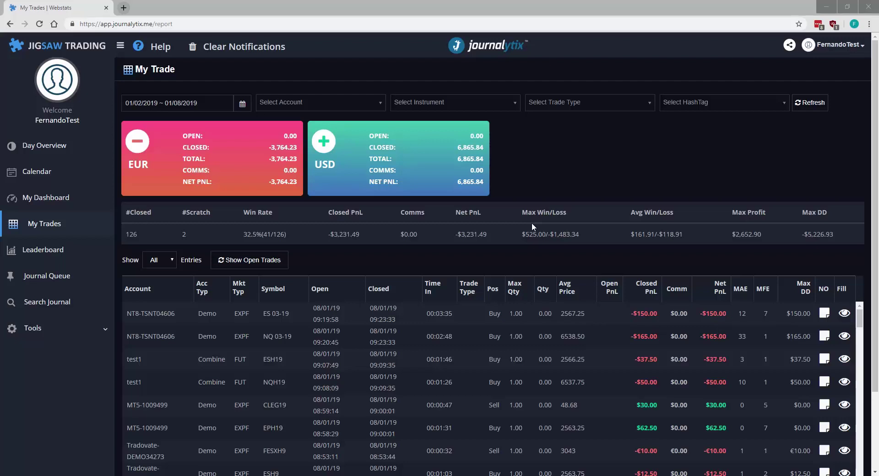
# Go to the Tools Commission page, which shows an empty fee table with no rules.
pyautogui.click(42, 331)
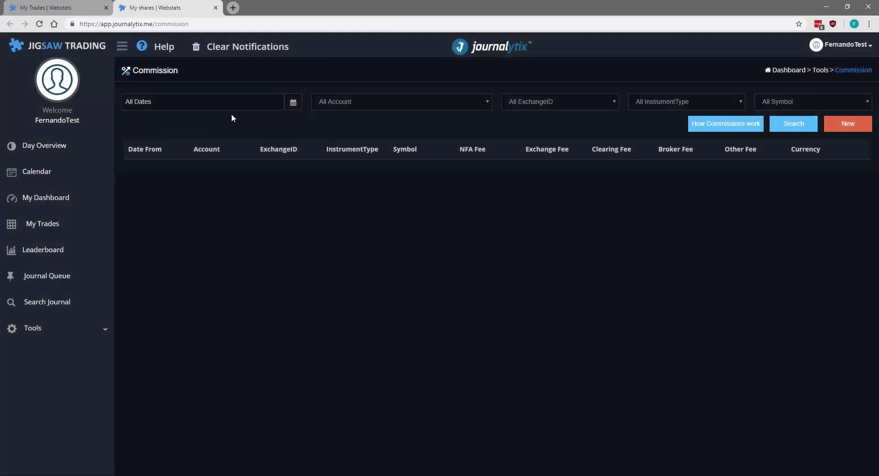
# Add a new commission rule starting 2019-01-02 for FUT instruments and all symbols (*).
pyautogui.click(847, 125)
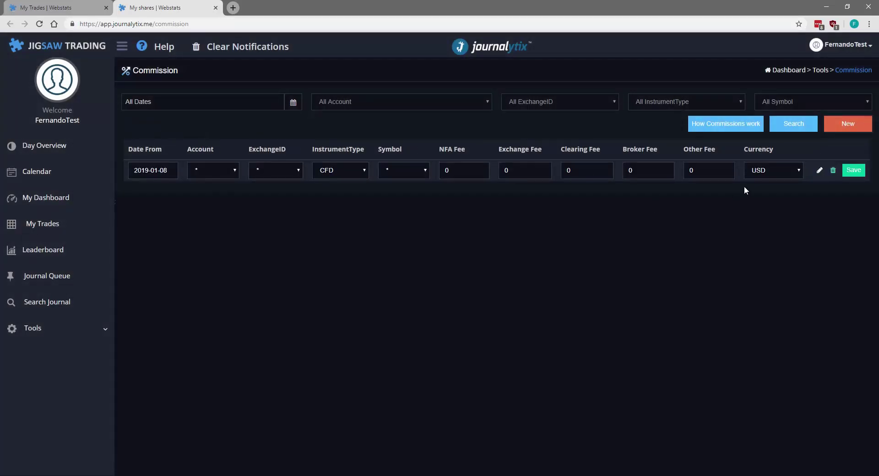
pyautogui.click(158, 170)
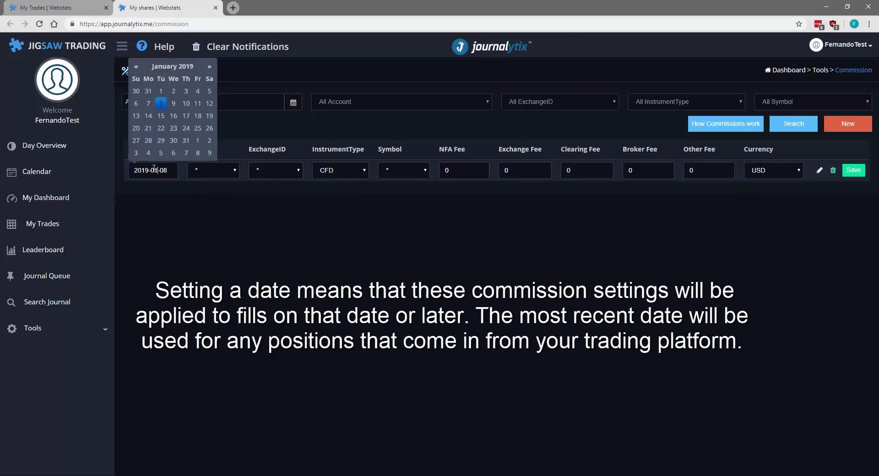
pyautogui.click(173, 92)
pyautogui.click(185, 244)
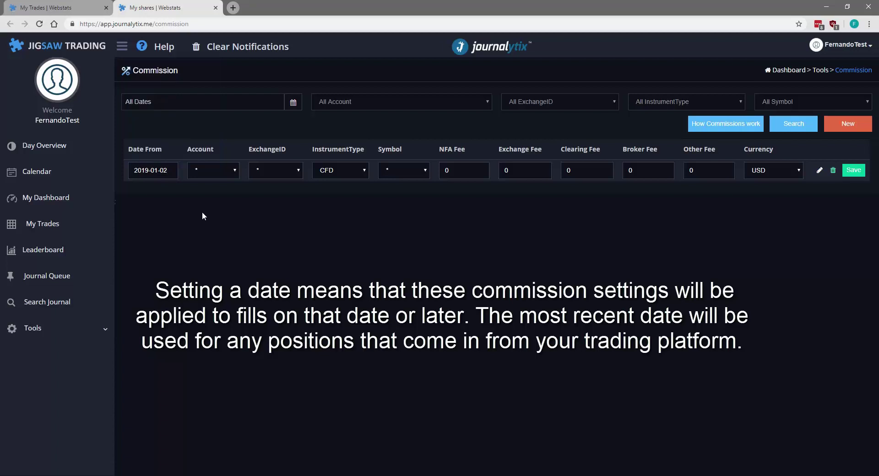
pyautogui.click(235, 169)
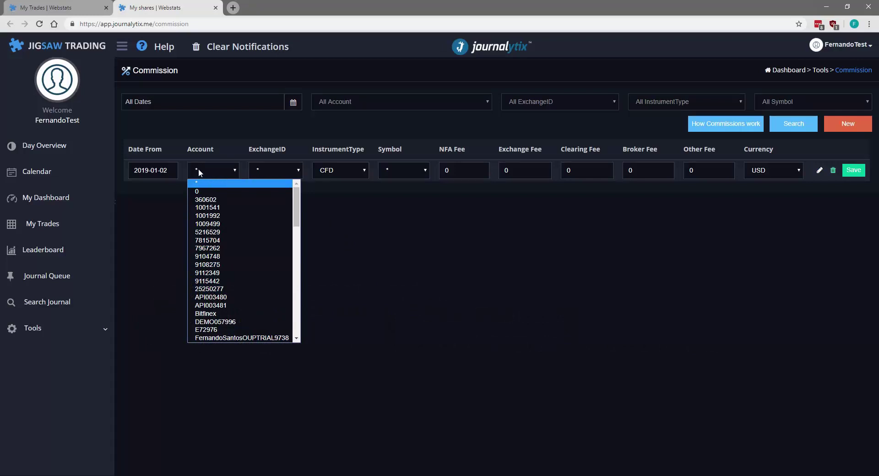
pyautogui.click(285, 174)
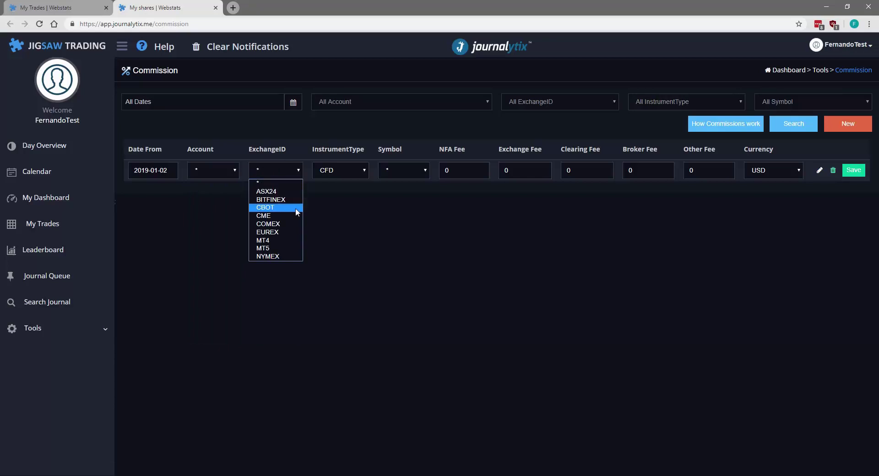
pyautogui.click(357, 171)
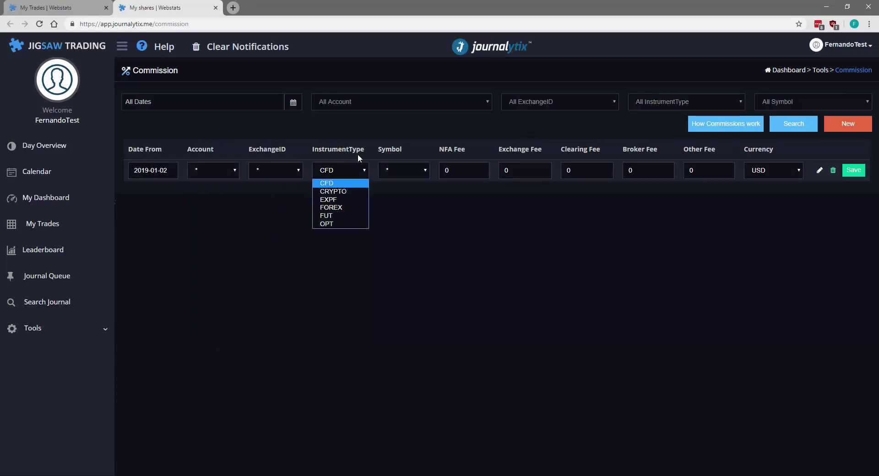
pyautogui.click(327, 216)
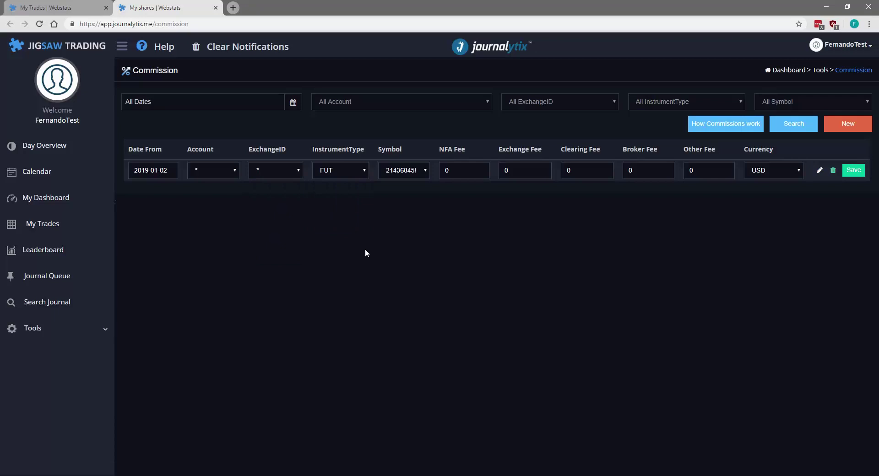
pyautogui.click(423, 175)
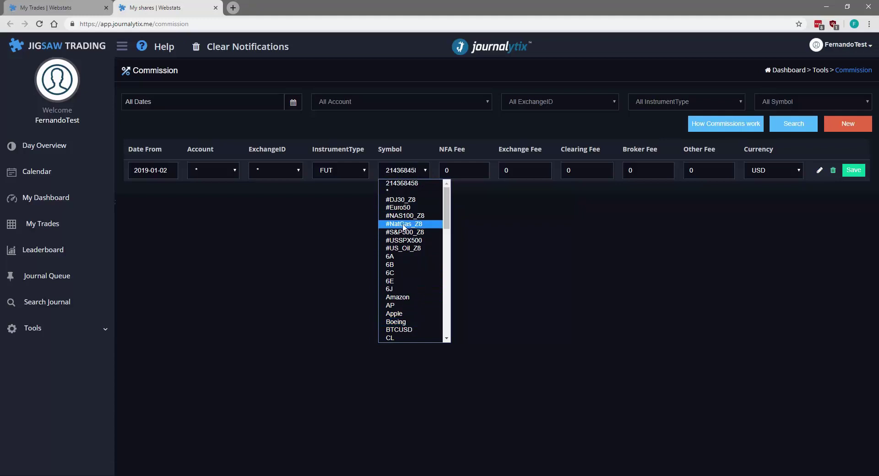
pyautogui.click(393, 193)
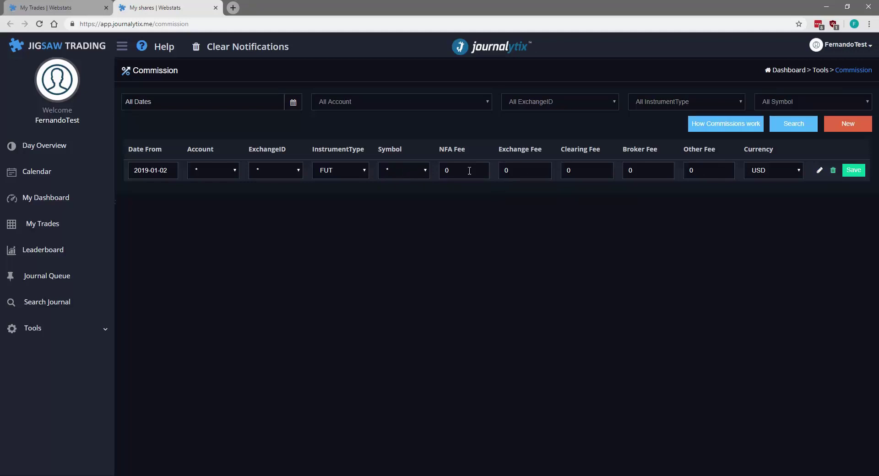
# Set the NFA, Exchange, Clearing and Other fees to 1 and save the FUT rule.
pyautogui.doubleClick(453, 170)
pyautogui.write('1')
pyautogui.doubleClick(530, 172)
pyautogui.write('1')
pyautogui.doubleClick(589, 172)
pyautogui.write('1')
pyautogui.doubleClick(708, 177)
pyautogui.write('1')
pyautogui.click(851, 172)
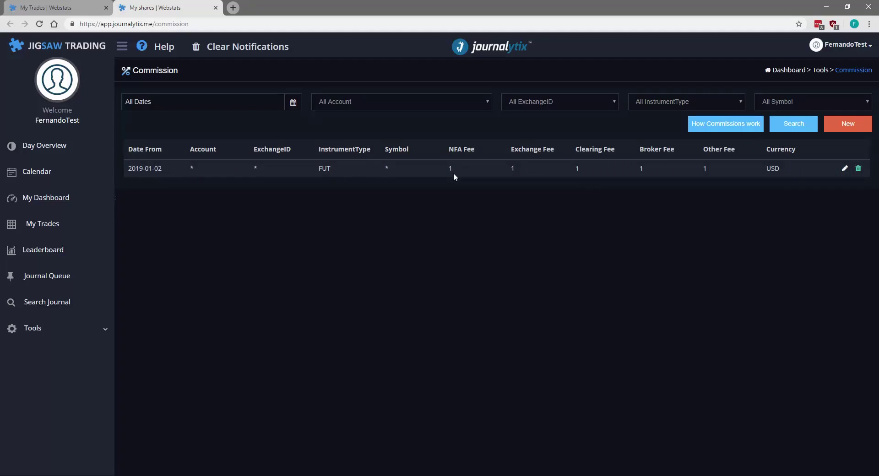
pyautogui.click(27, 337)
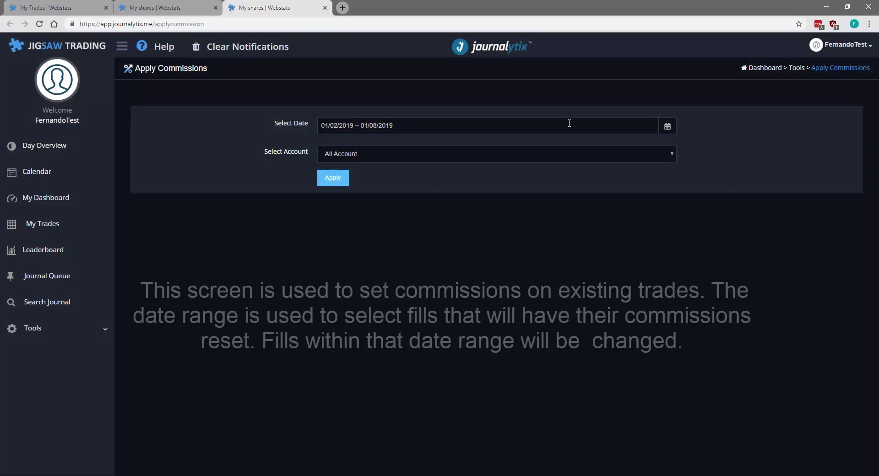
# Apply commissions to All Account trades for 01/02/2019–01/08/2019 and dismiss the confirmation.
pyautogui.click(668, 127)
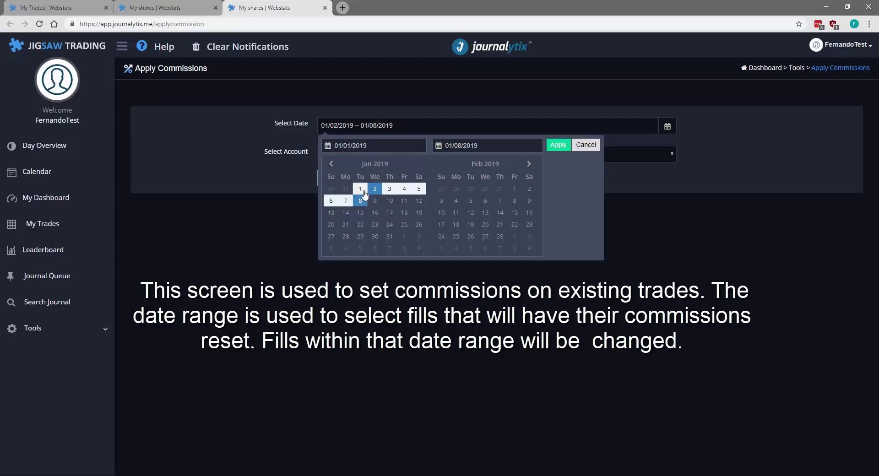
pyautogui.click(668, 138)
pyautogui.click(549, 154)
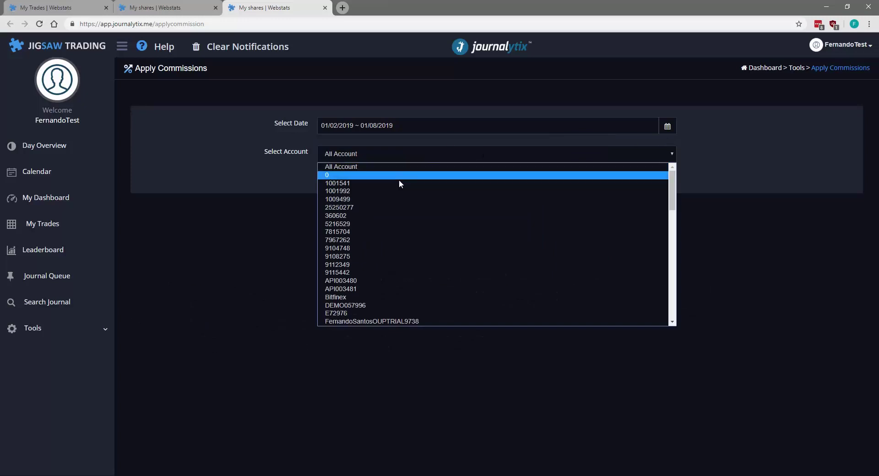
pyautogui.click(387, 154)
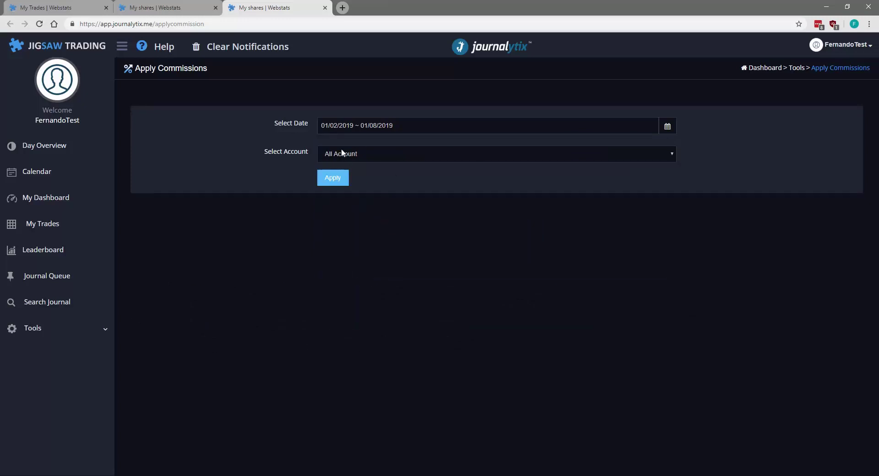
pyautogui.click(340, 180)
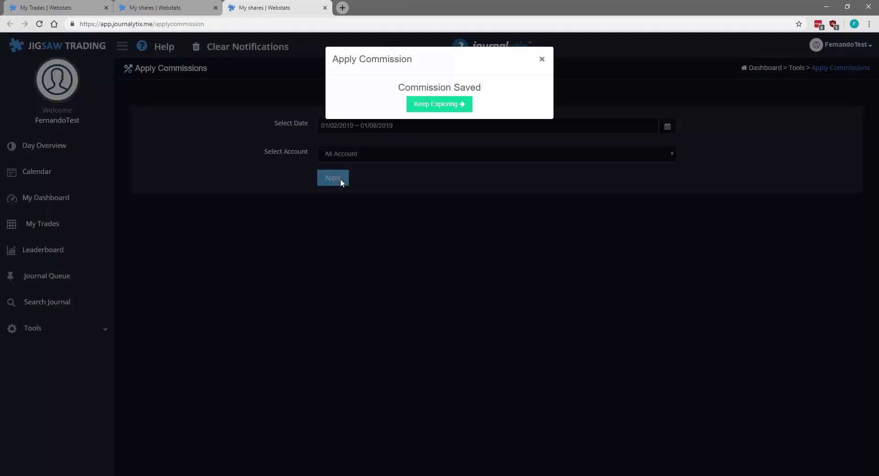
pyautogui.click(447, 105)
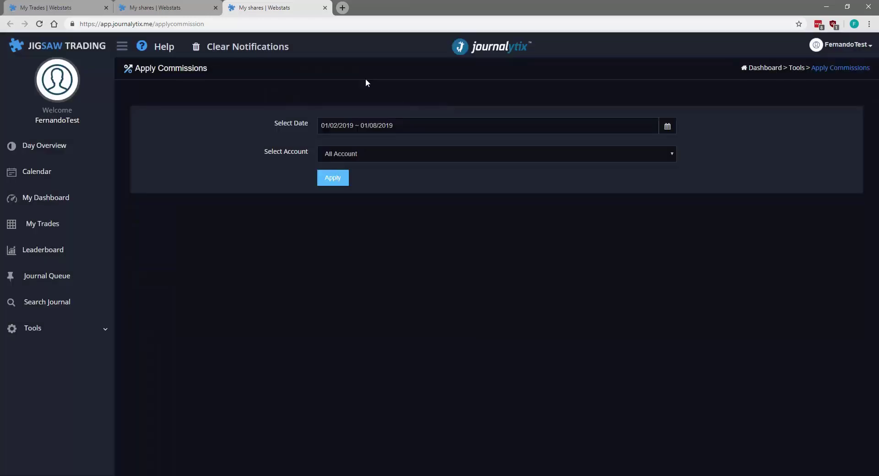
# Refresh My Trades and review the $10.00 FUT commissions, $660.00 total comms and $0.00 on EXPF trades.
pyautogui.click(71, 9)
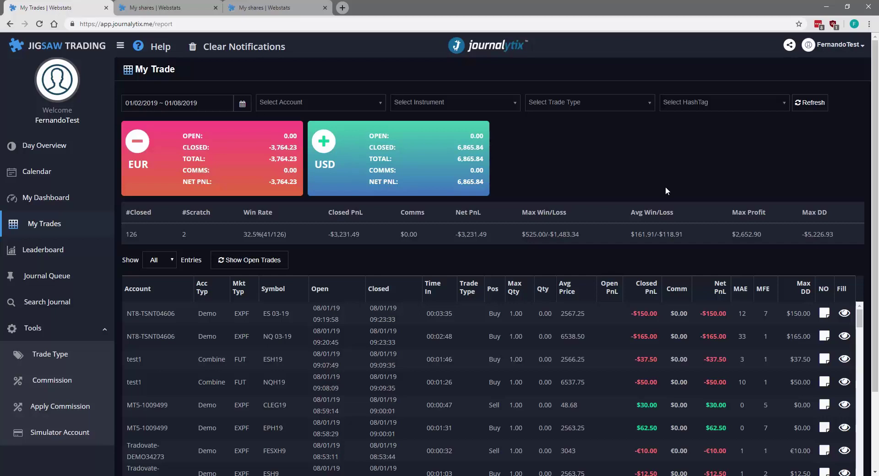
pyautogui.click(811, 104)
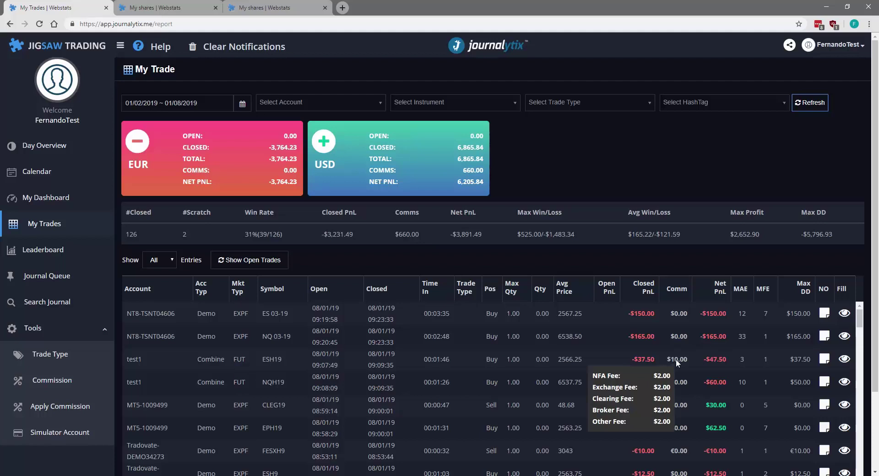
pyautogui.moveTo(681, 379)
pyautogui.scroll(-5, 681, 379)
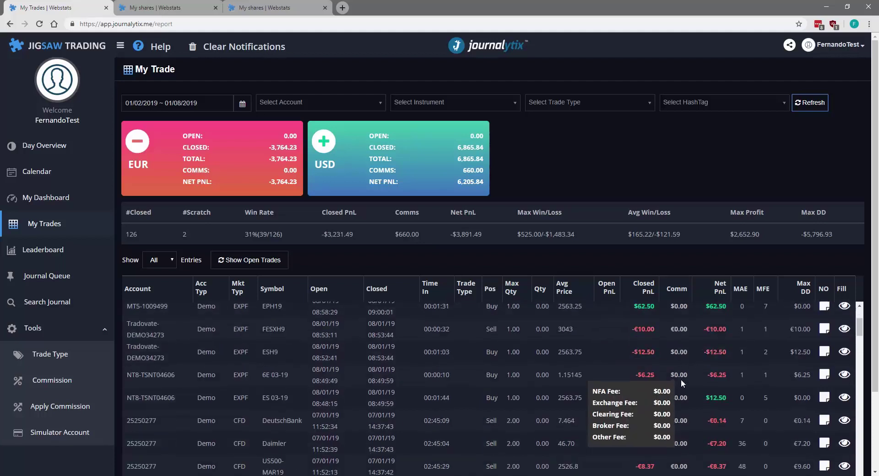
pyautogui.scroll(-5, 334, 400)
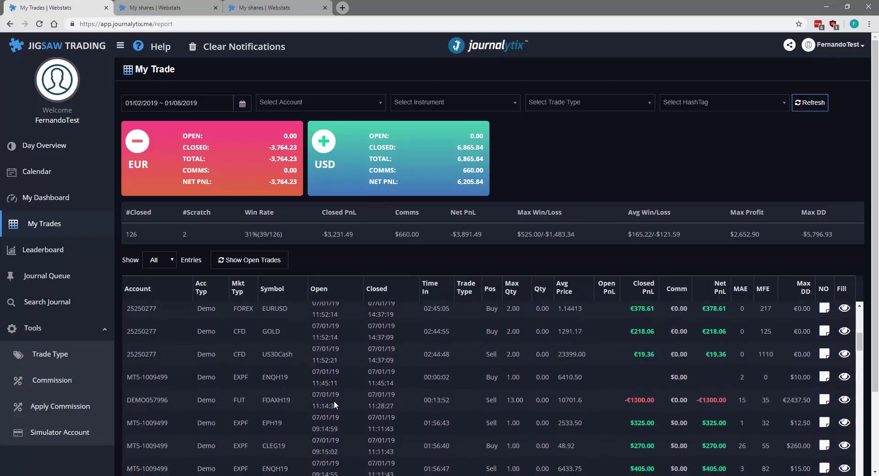
pyautogui.scroll(-2, 277, 366)
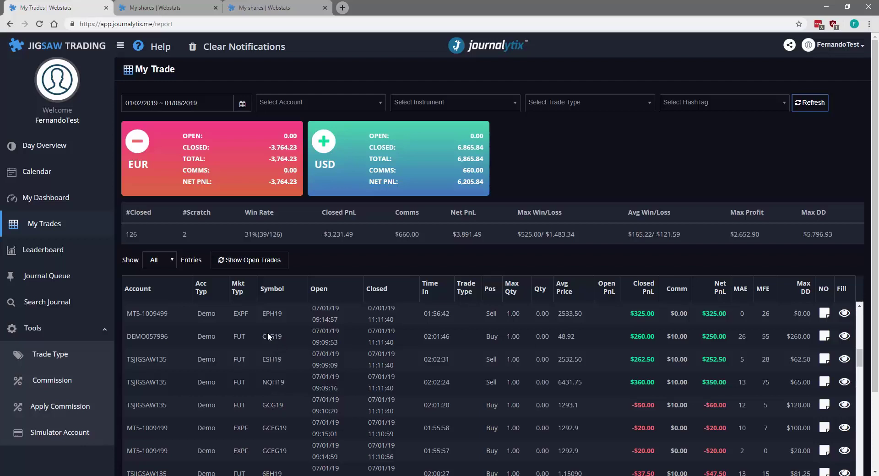
pyautogui.moveTo(678, 342)
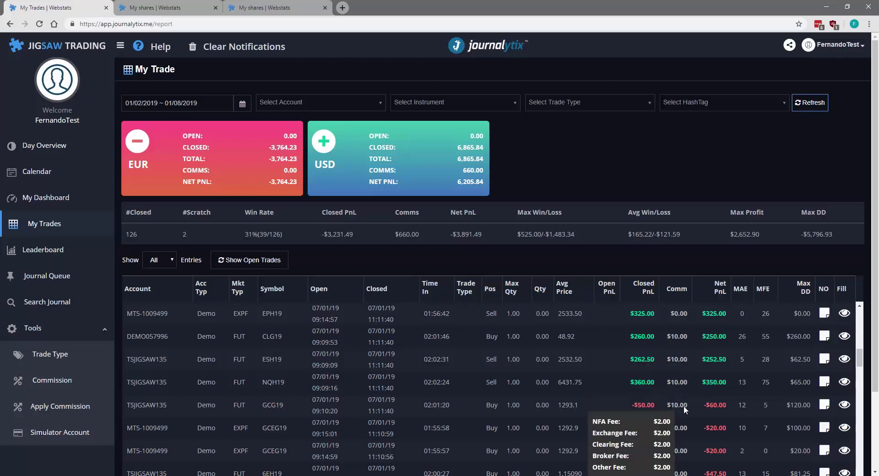
pyautogui.scroll(8, 712, 404)
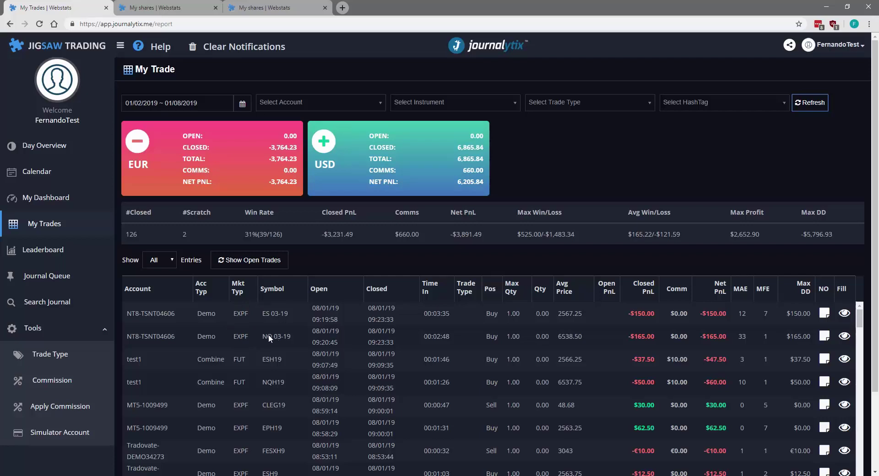
pyautogui.scroll(-2, 196, 381)
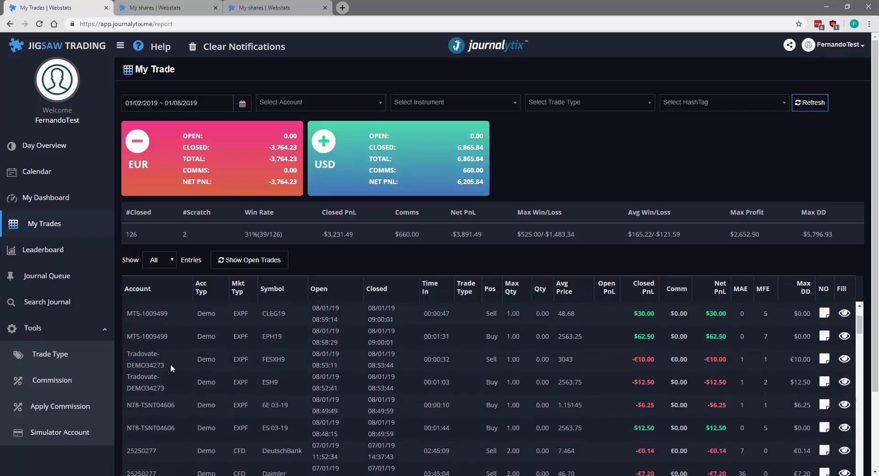
pyautogui.scroll(1, 234, 376)
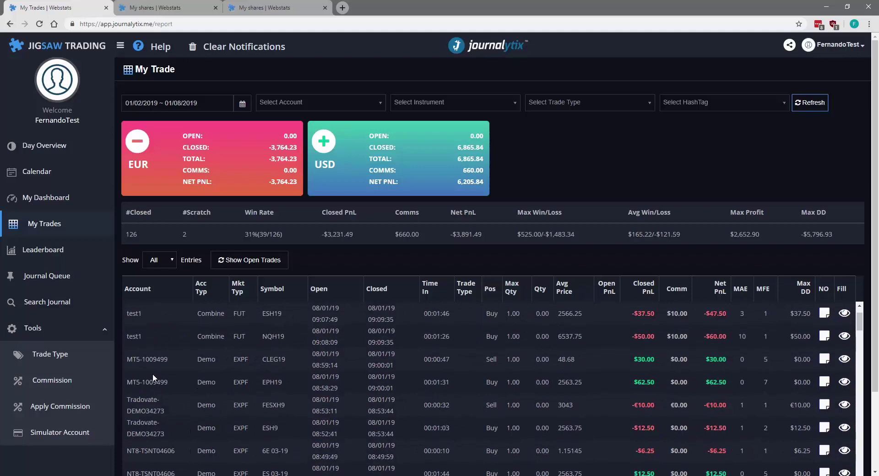
pyautogui.scroll(1, 166, 413)
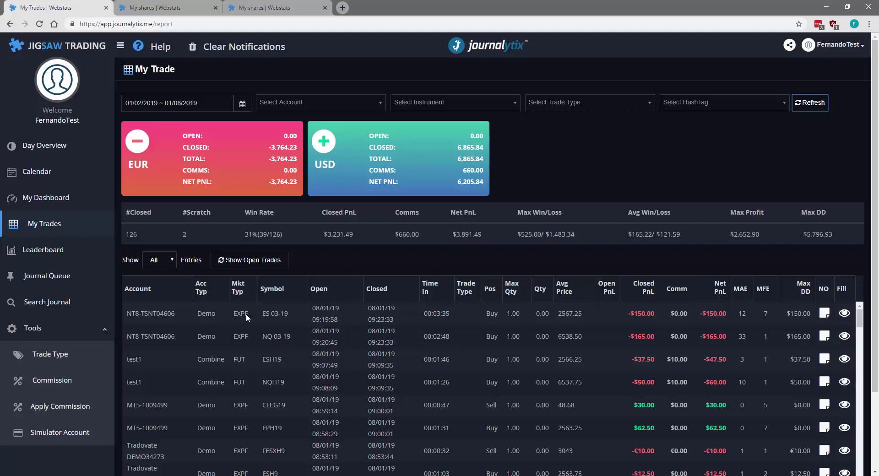
pyautogui.moveTo(248, 312)
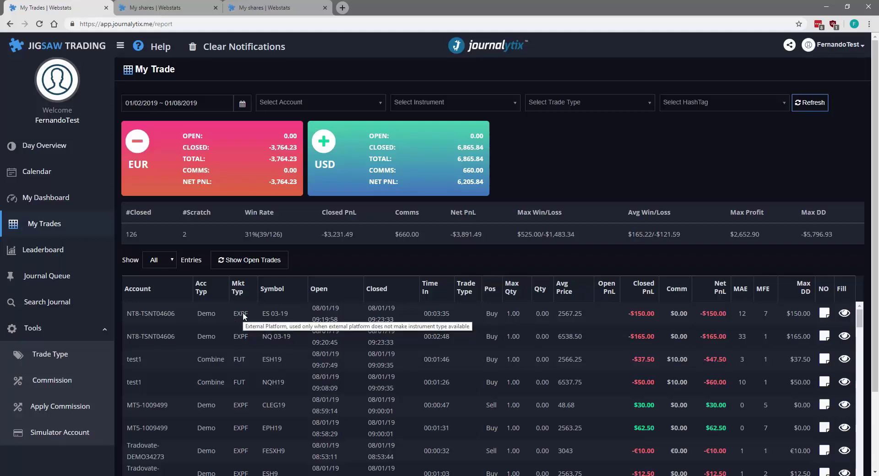
# Add a new commission rule starting 2019-01-02 for EXPF instruments.
pyautogui.click(169, 9)
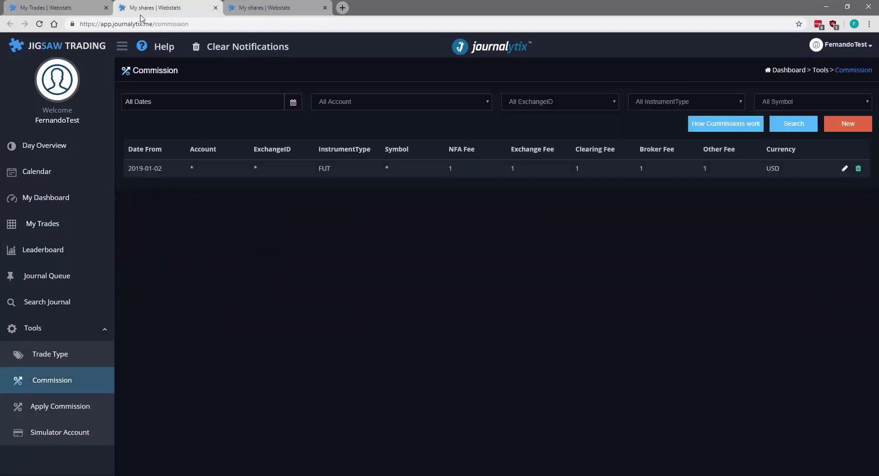
pyautogui.click(845, 128)
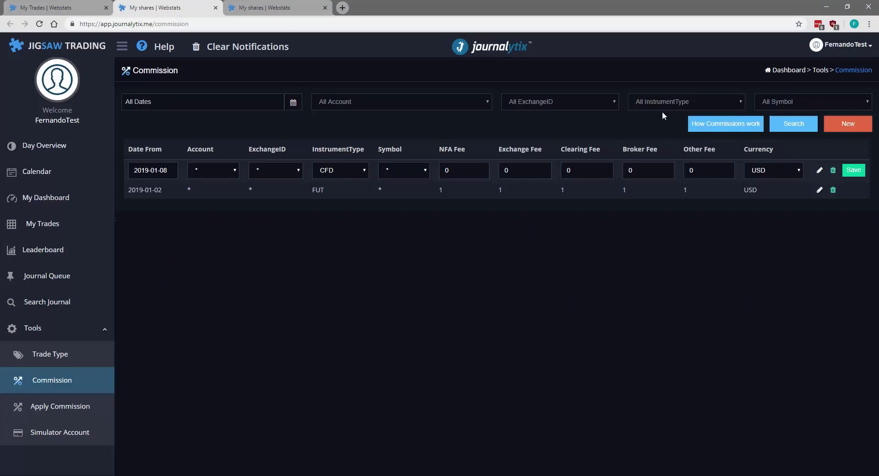
pyautogui.click(166, 170)
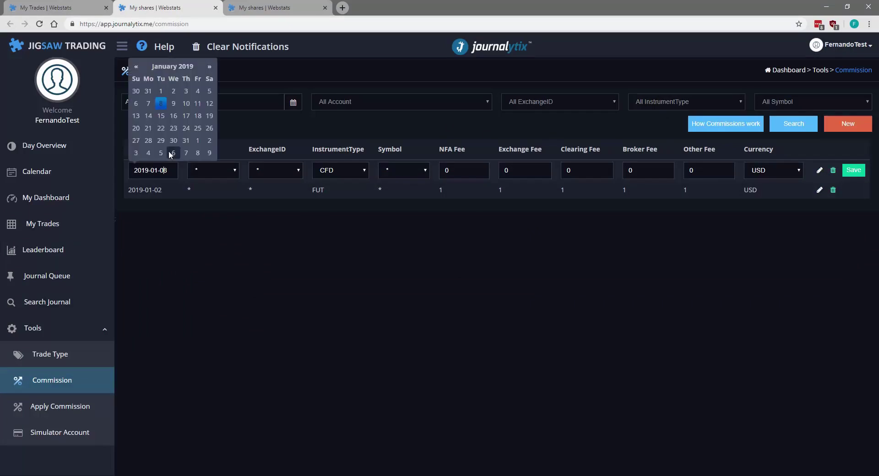
pyautogui.click(174, 92)
pyautogui.click(221, 252)
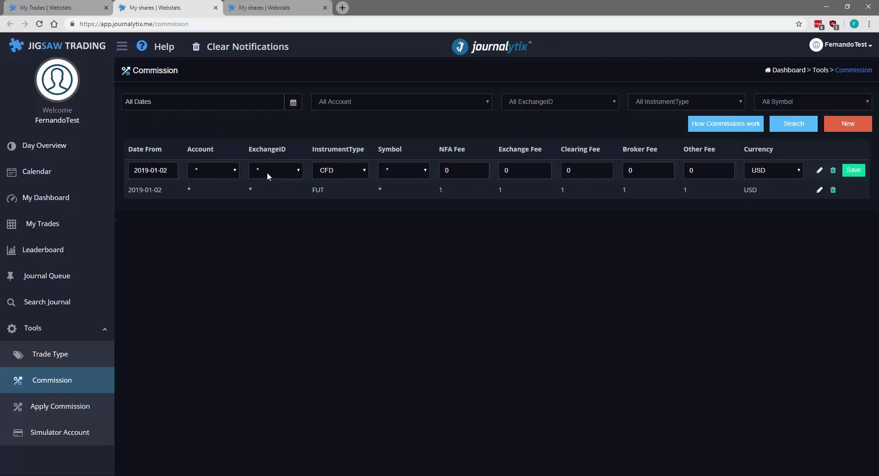
pyautogui.click(365, 172)
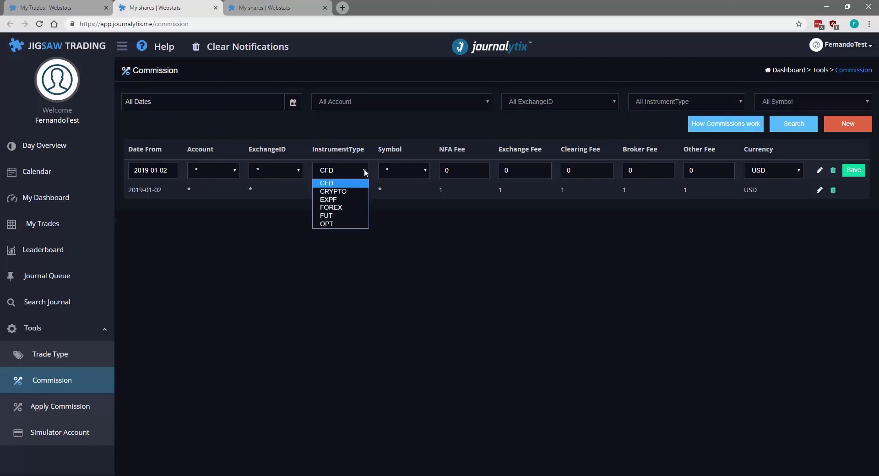
pyautogui.click(329, 200)
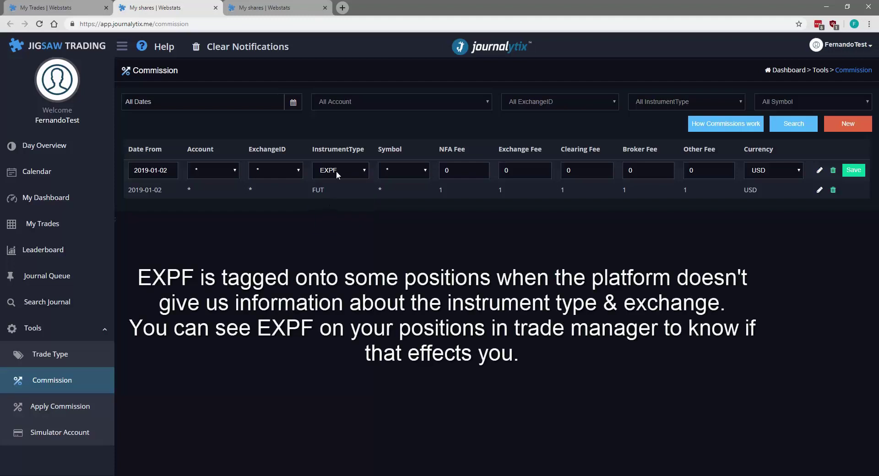
# Enter 2 in each fee field and save the EXPF rule.
pyautogui.press('Tab')
pyautogui.write('2')
pyautogui.press('Tab')
pyautogui.write('22')
pyautogui.press('Tab')
pyautogui.write('2')
pyautogui.press('Tab')
pyautogui.write('2')
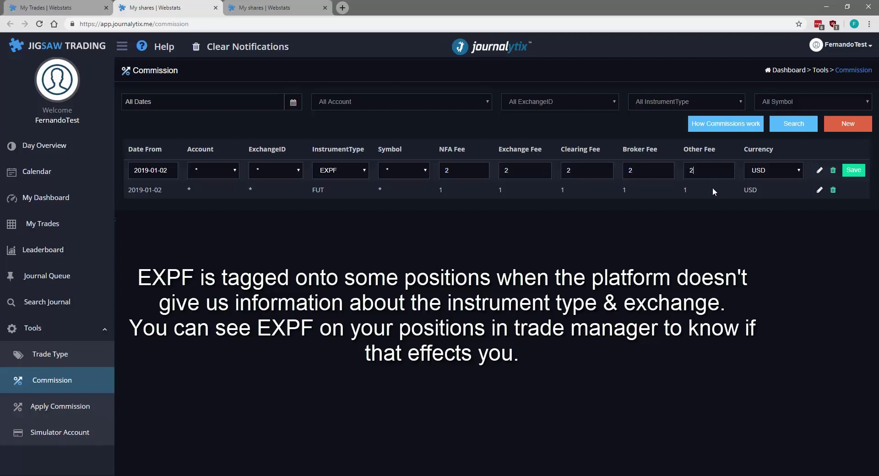
pyautogui.click(853, 170)
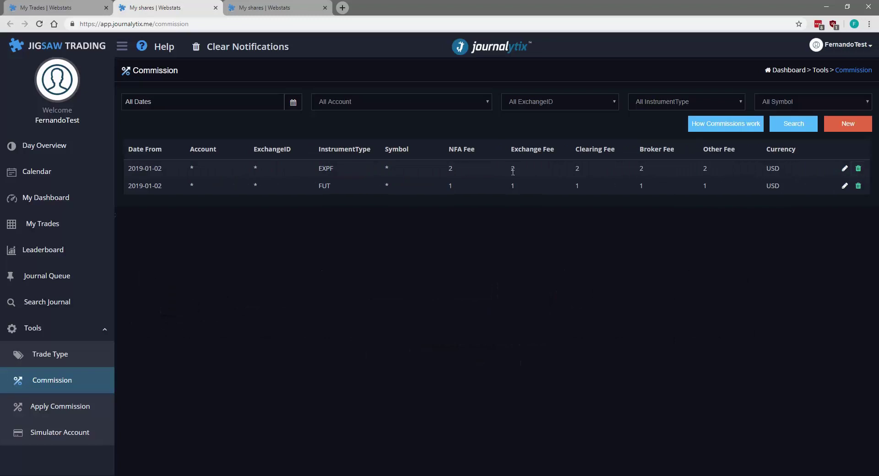
# Re-apply commissions for 01/02/2019–01/08/2019 to all accounts and return to My Trades.
pyautogui.click(274, 8)
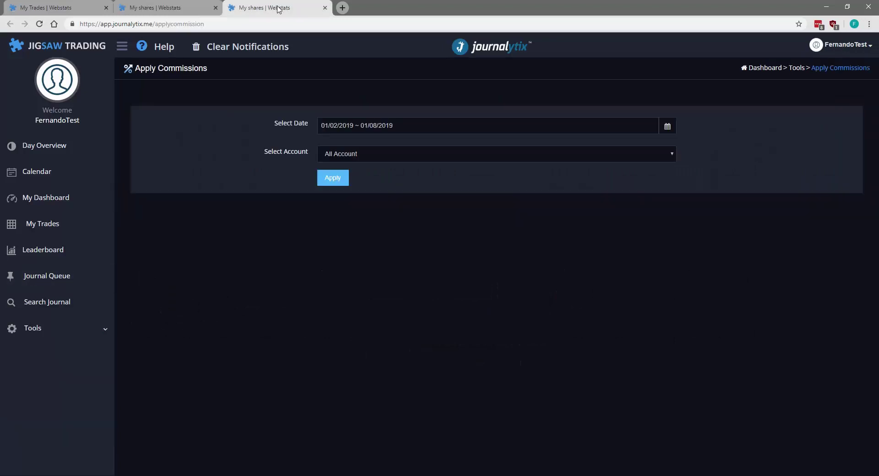
pyautogui.click(333, 178)
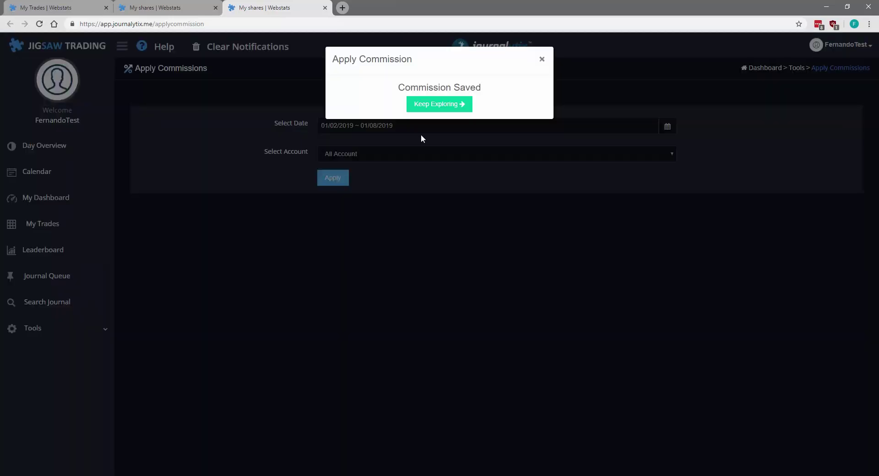
pyautogui.click(437, 104)
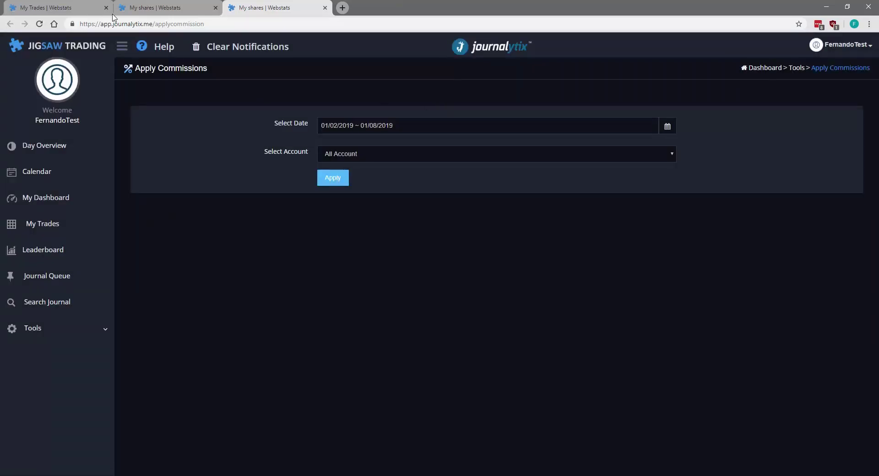
pyautogui.click(70, 9)
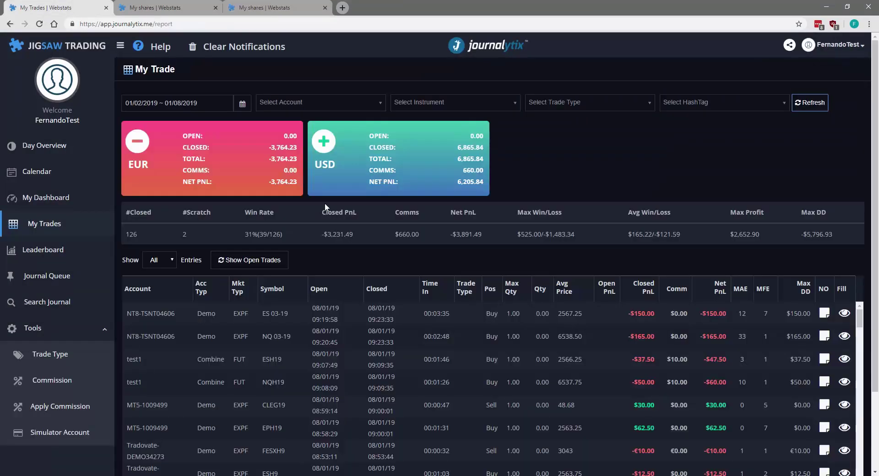
# Refresh My Trades and check the $20.00 EXPF commissions ($4.00 per fee) and $1,460.00 total.
pyautogui.click(806, 108)
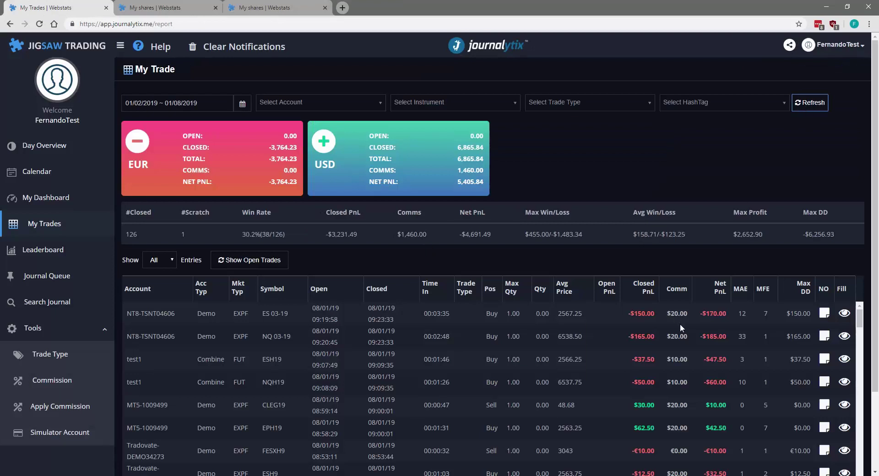
pyautogui.moveTo(679, 314)
pyautogui.moveTo(681, 339)
pyautogui.scroll(-2, 359, 387)
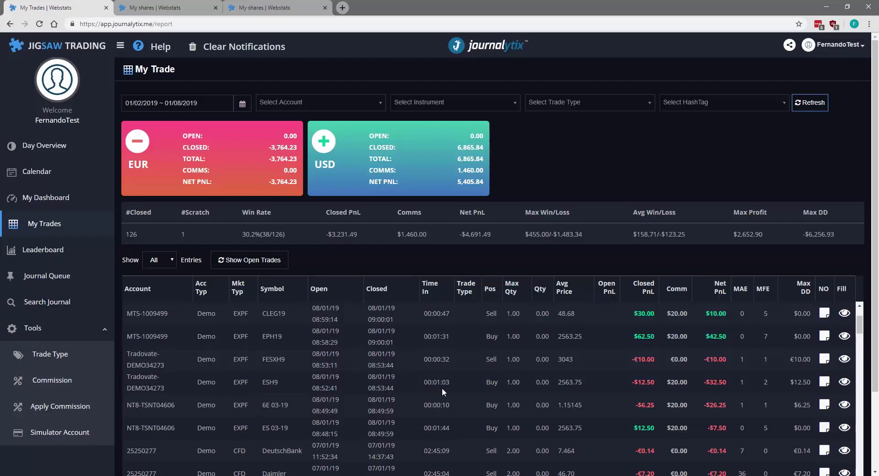
pyautogui.moveTo(673, 403)
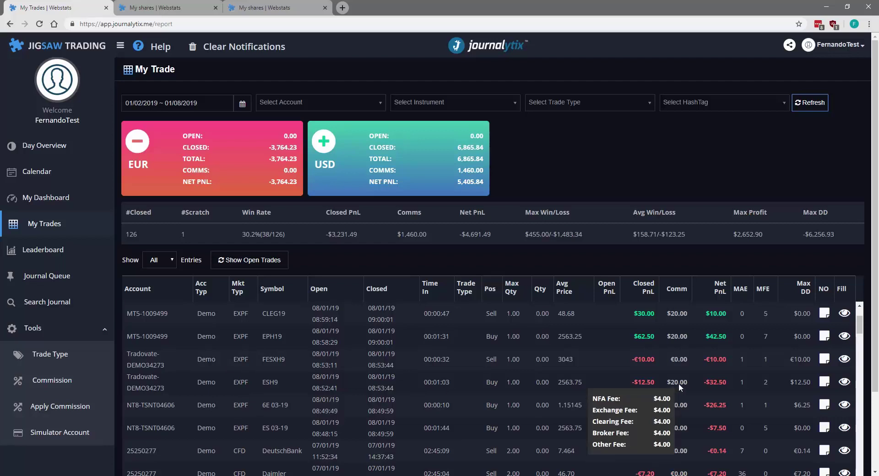
pyautogui.scroll(-3, 682, 406)
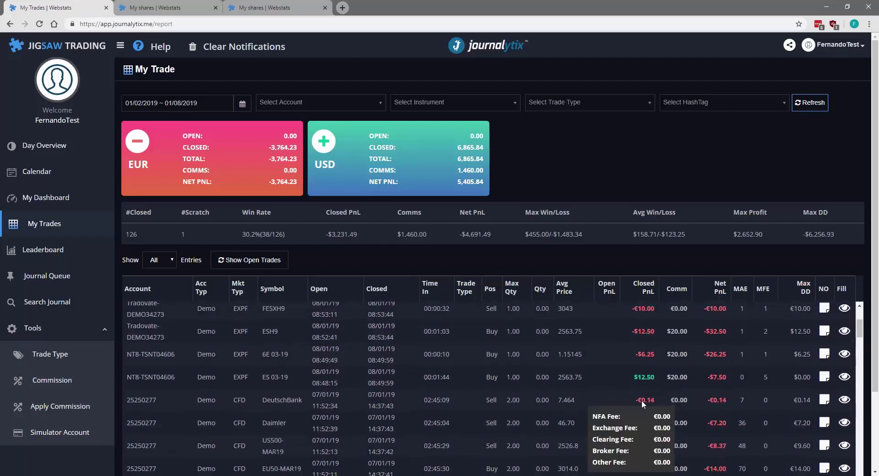
pyautogui.scroll(5, 416, 416)
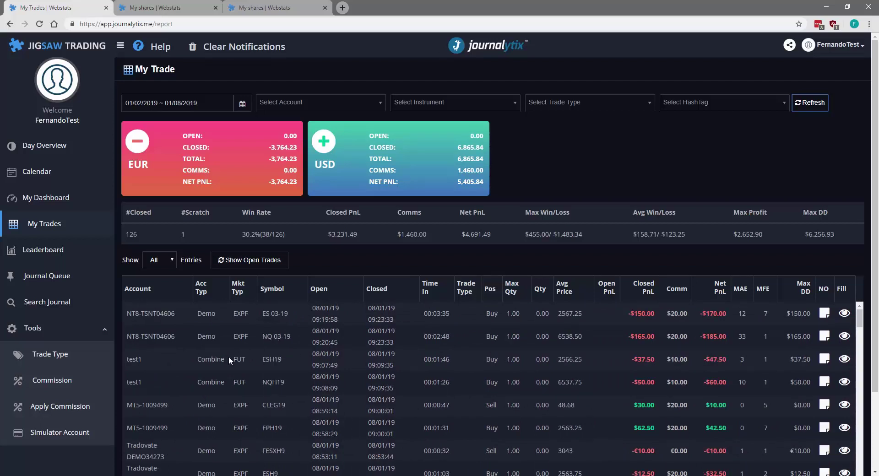
# Add a new commission rule starting 2019-01-02 assigned to one specific account.
pyautogui.click(170, 8)
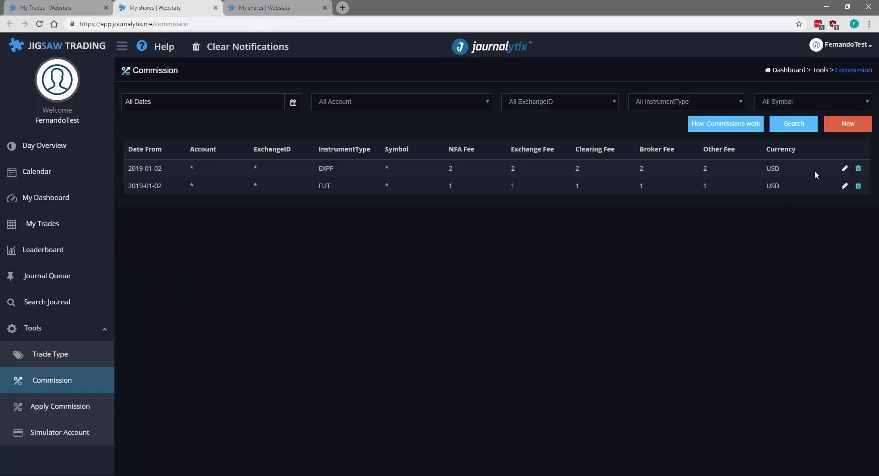
pyautogui.click(845, 125)
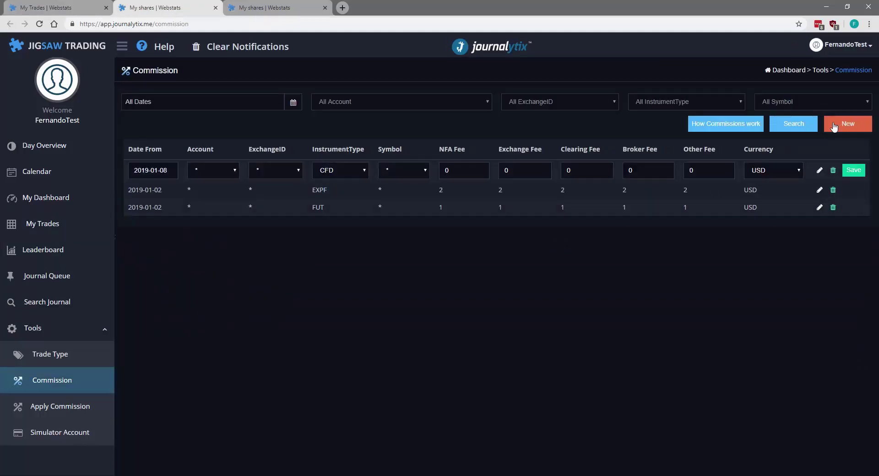
pyautogui.click(170, 173)
pyautogui.click(173, 91)
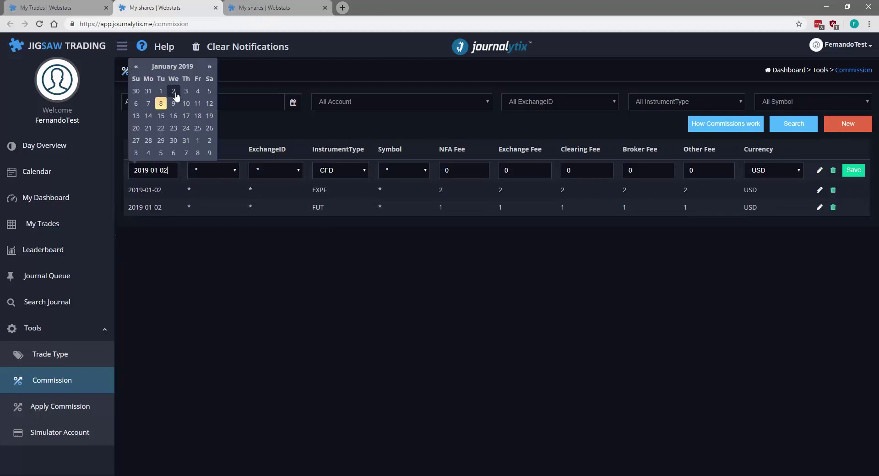
pyautogui.click(211, 170)
pyautogui.scroll(-5, 256, 318)
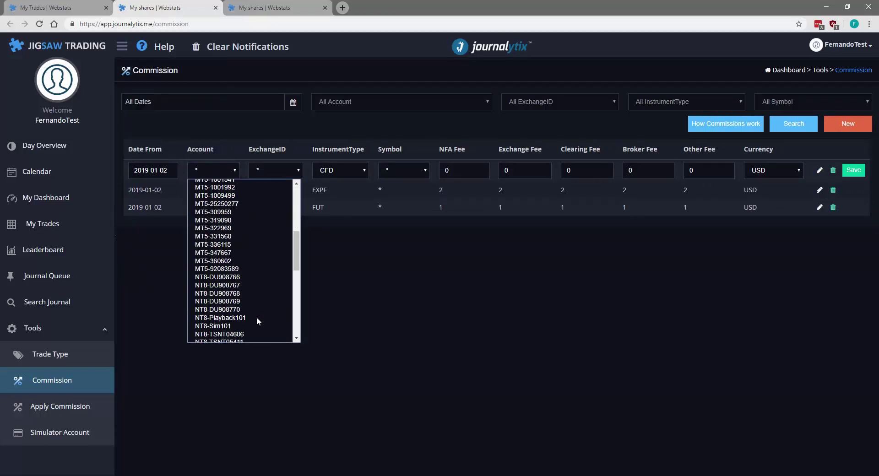
pyautogui.scroll(-6, 257, 317)
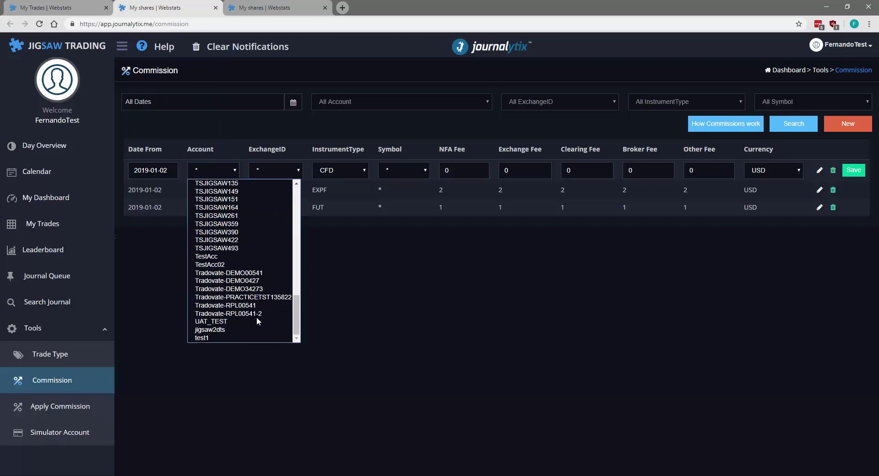
pyautogui.click(232, 274)
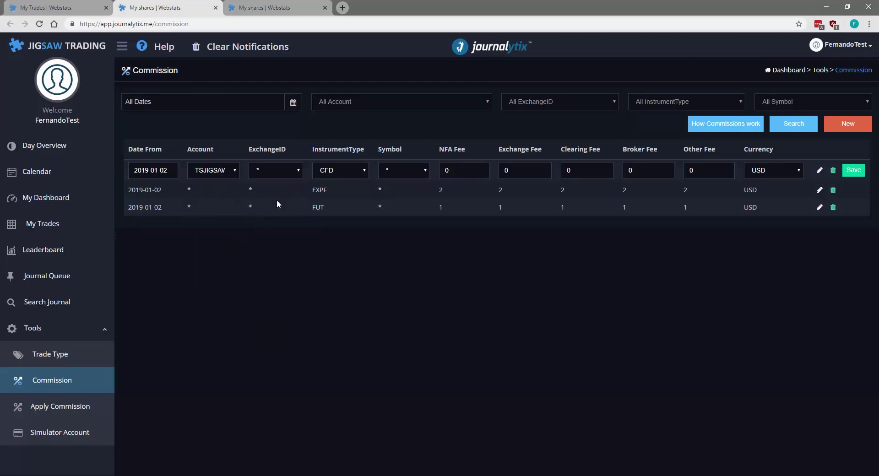
# Limit the rule to the CME exchange, FUT instruments and the ES symbol.
pyautogui.click(297, 172)
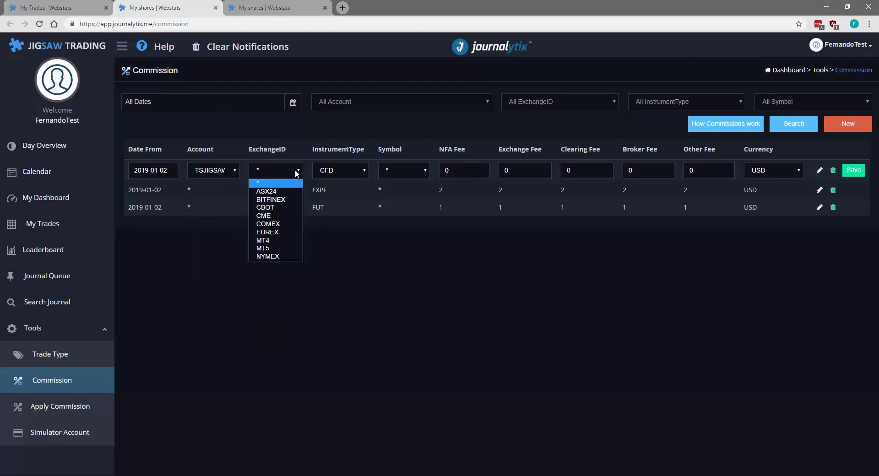
pyautogui.click(277, 216)
pyautogui.click(348, 171)
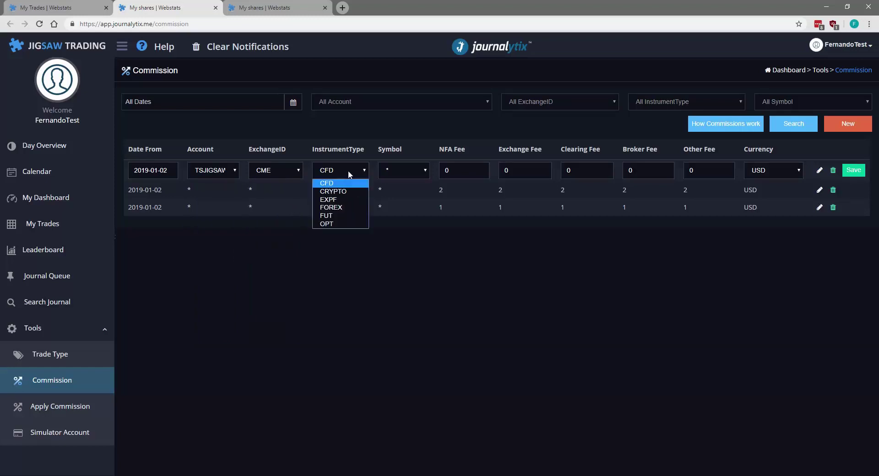
pyautogui.click(330, 216)
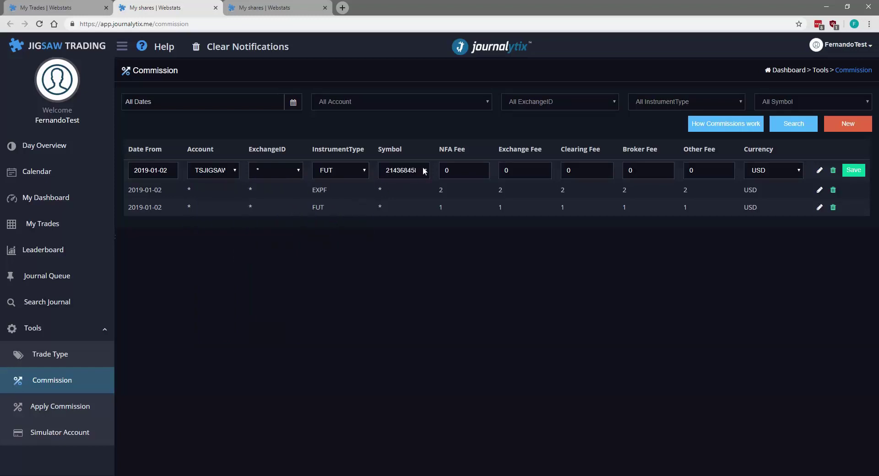
pyautogui.click(410, 172)
pyautogui.scroll(-3, 422, 311)
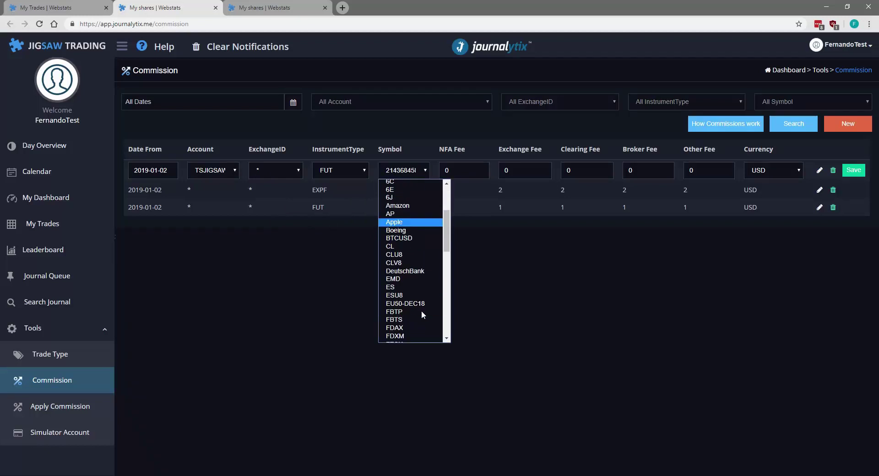
pyautogui.click(405, 287)
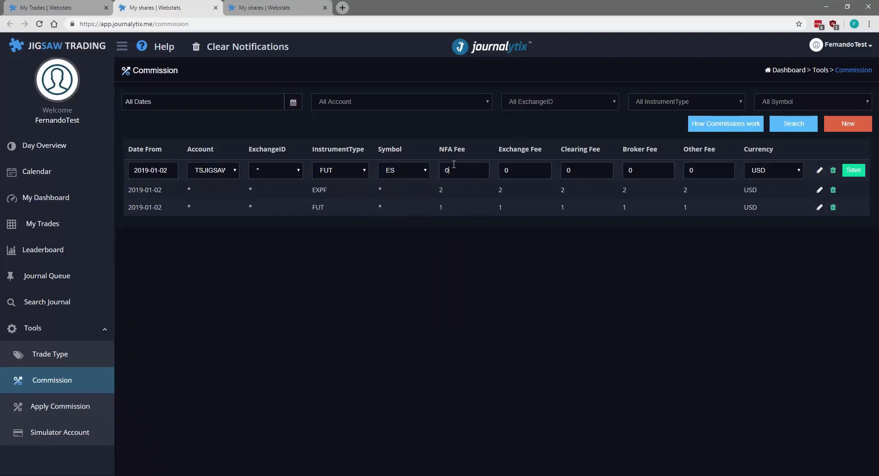
# Enter NFA 0.02, Exchange 1.18 and Broker 1.20 fees and save the ES rule.
pyautogui.write('.02')
pyautogui.doubleClick(506, 170)
pyautogui.doubleClick(646, 173)
pyautogui.write('1.20')
pyautogui.click(688, 165)
pyautogui.click(855, 172)
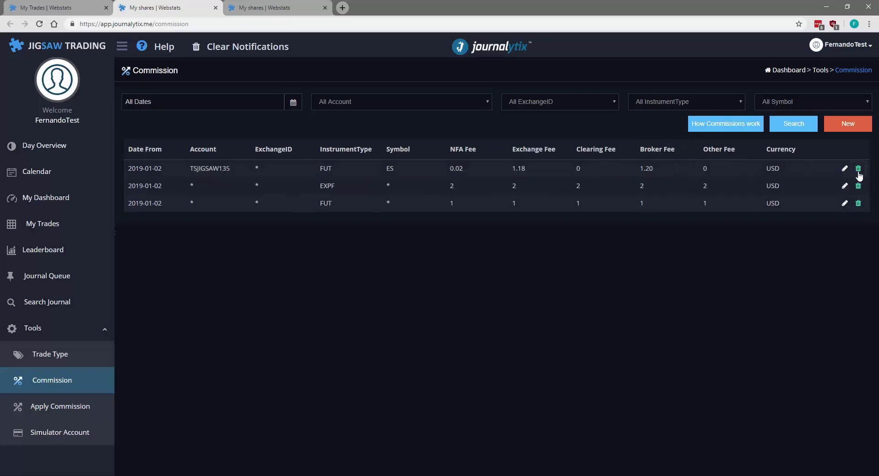
# Apply commissions to all accounts for 01/02–01/08/2019 and close the confirmation.
pyautogui.click(284, 9)
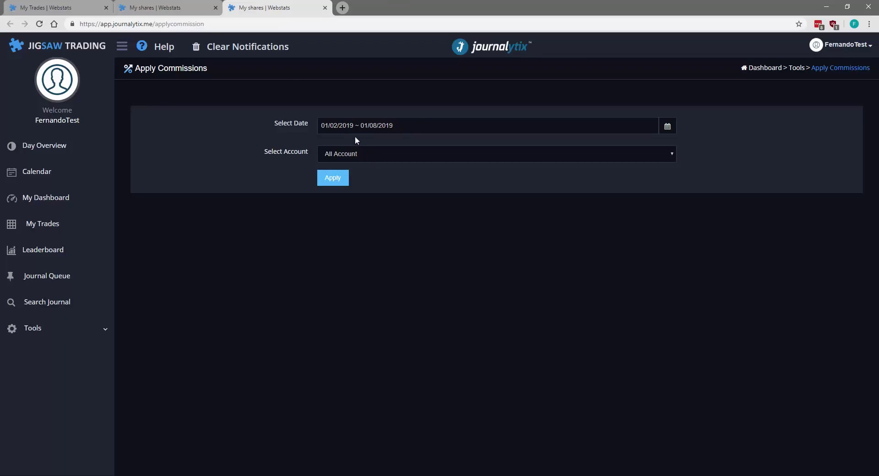
pyautogui.click(331, 179)
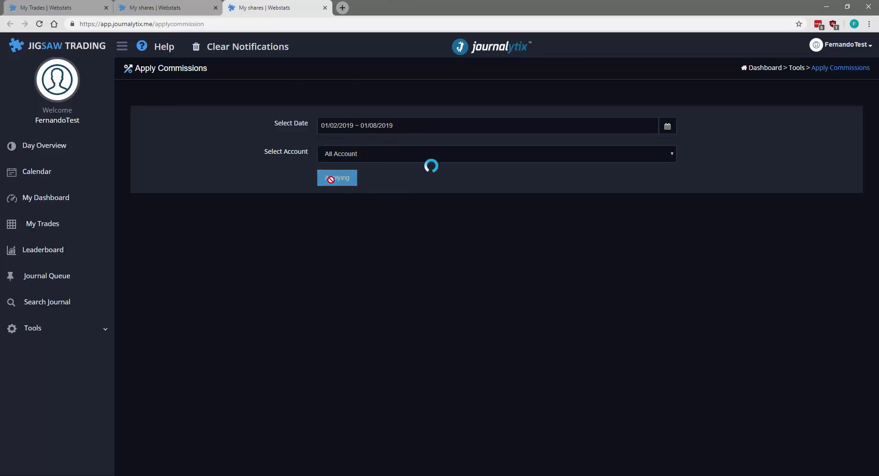
pyautogui.click(466, 108)
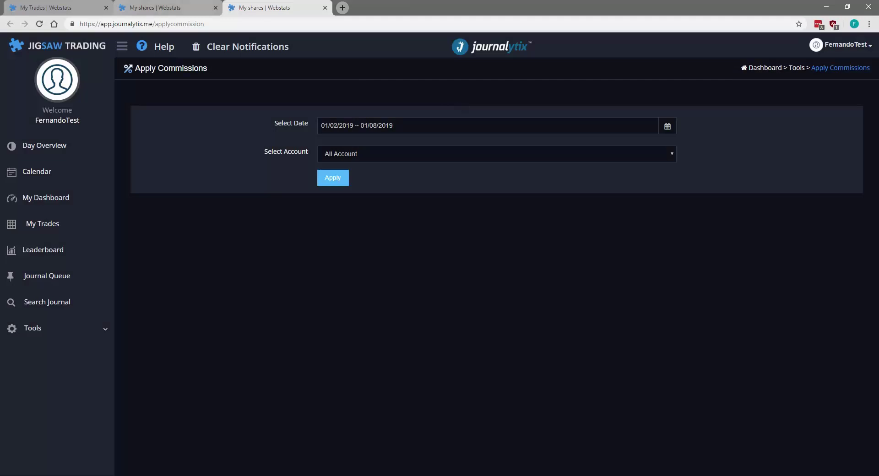
# Refresh My Trades to show the $4.80 ES commission and $1,413.20 total comms.
pyautogui.click(55, 8)
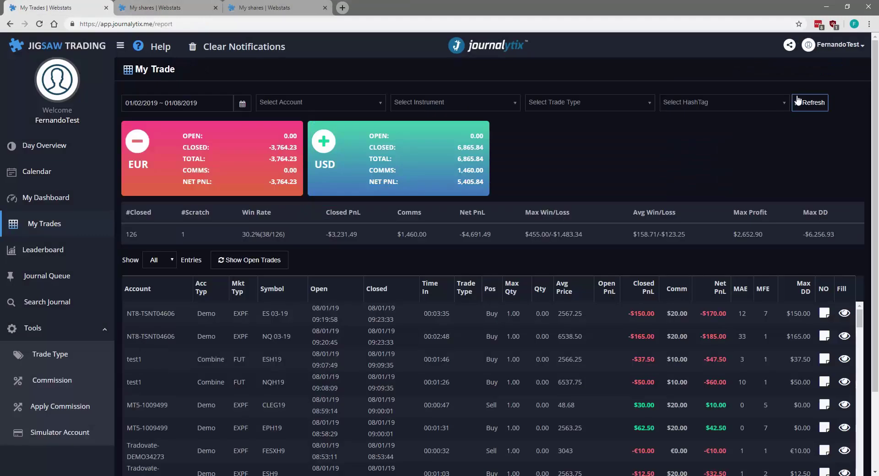
pyautogui.click(813, 106)
pyautogui.scroll(-5, 712, 370)
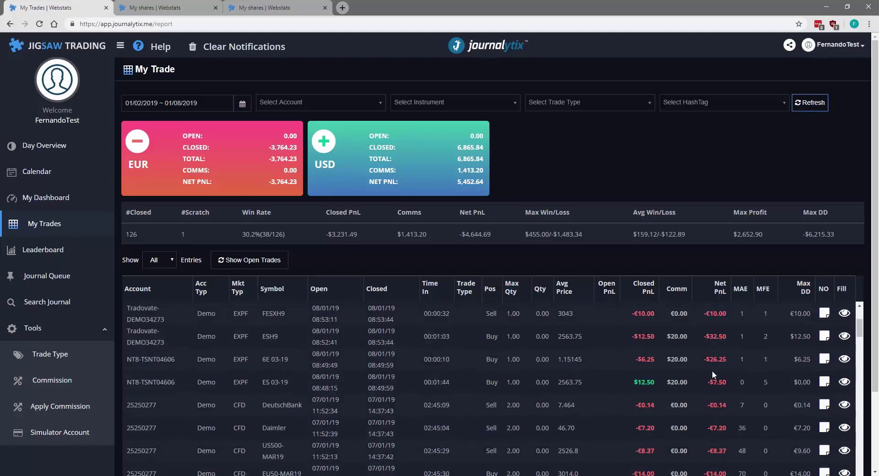
pyautogui.scroll(-5, 231, 405)
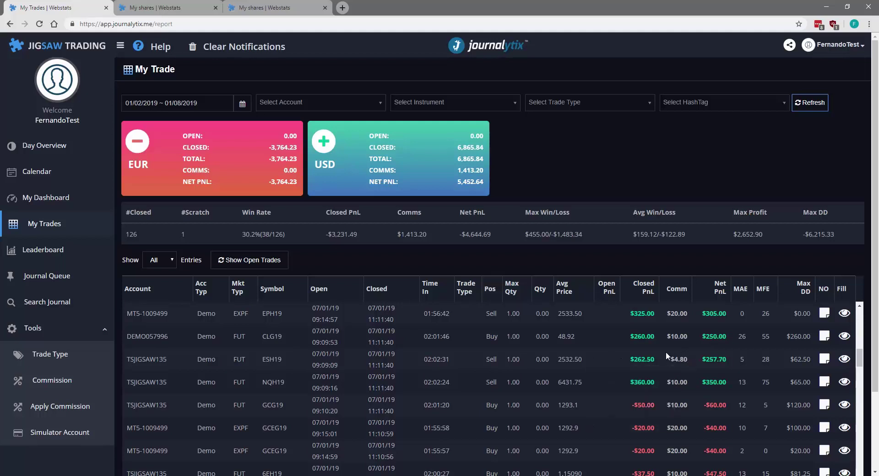
pyautogui.moveTo(683, 362)
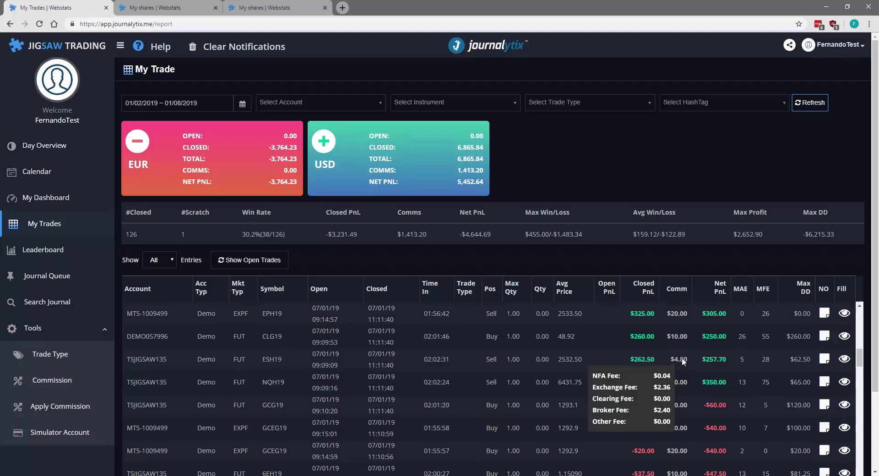
pyautogui.click(189, 11)
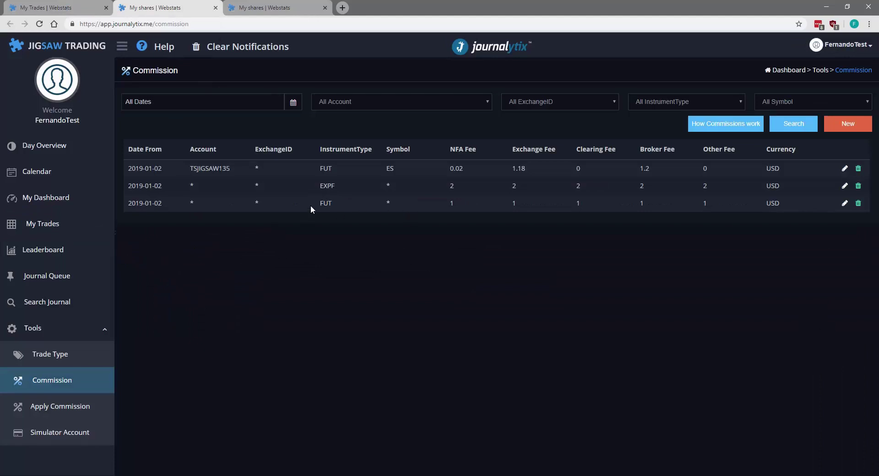
pyautogui.click(739, 122)
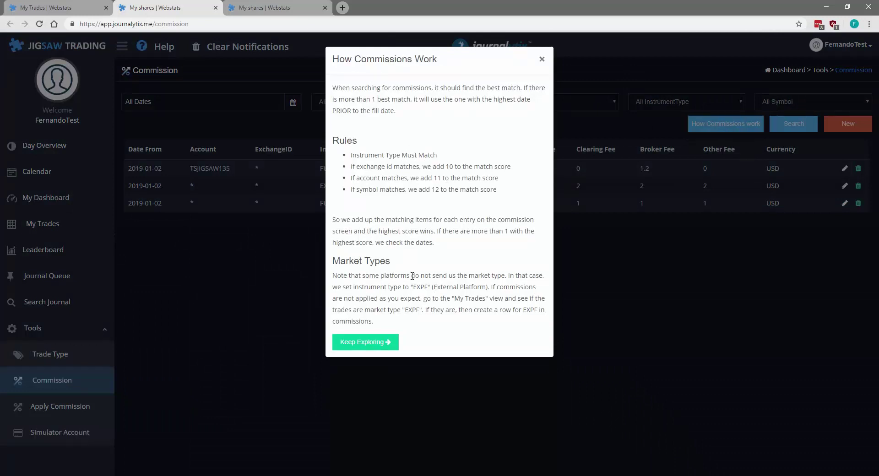
pyautogui.click(542, 60)
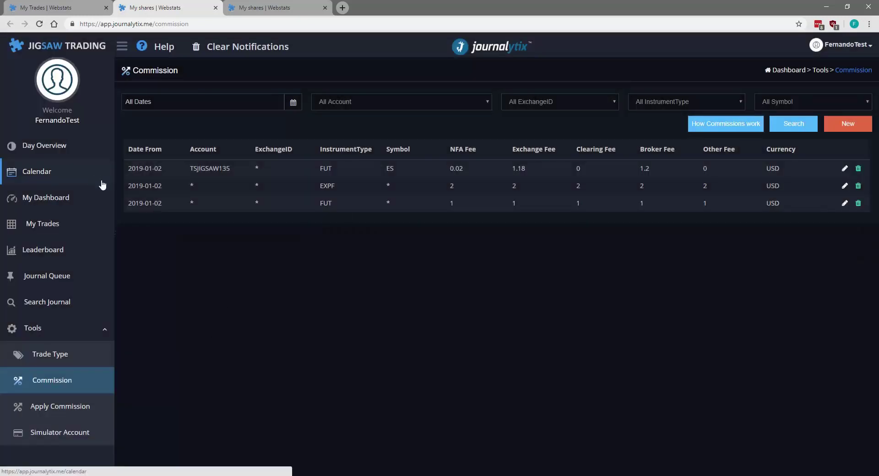
# In My Trades, view the first trade's journal entry, then close it to reach My Dashboard.
pyautogui.click(43, 225)
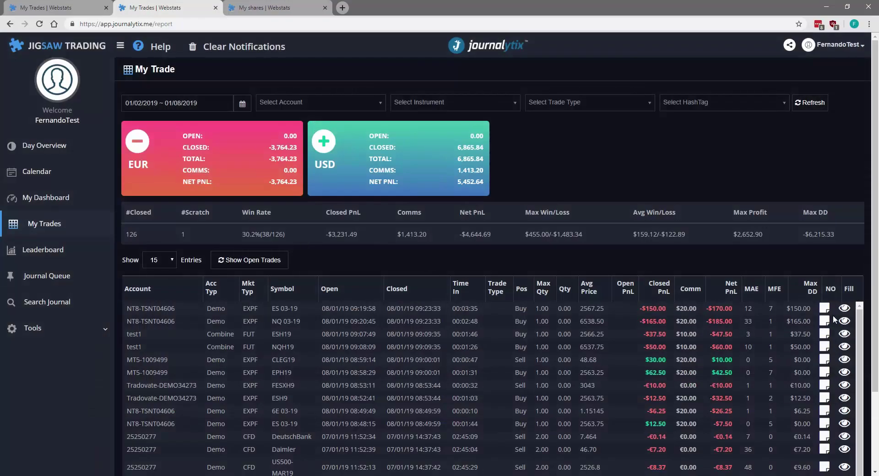
pyautogui.click(825, 309)
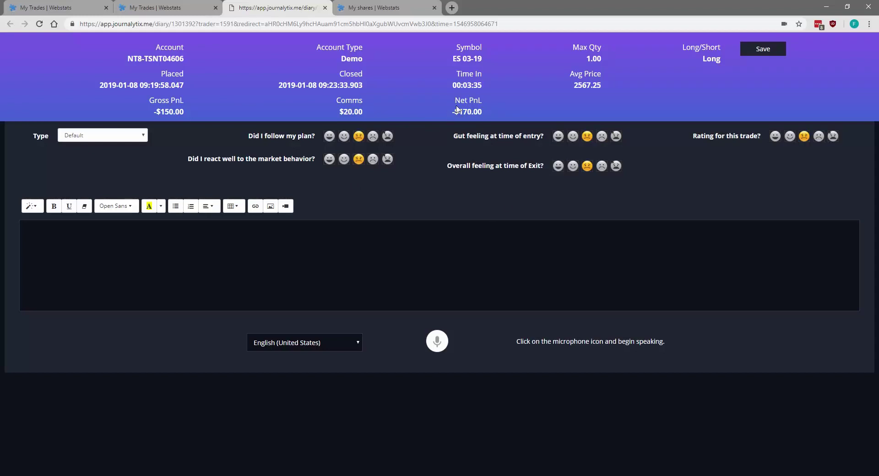
pyautogui.click(325, 8)
pyautogui.click(325, 8)
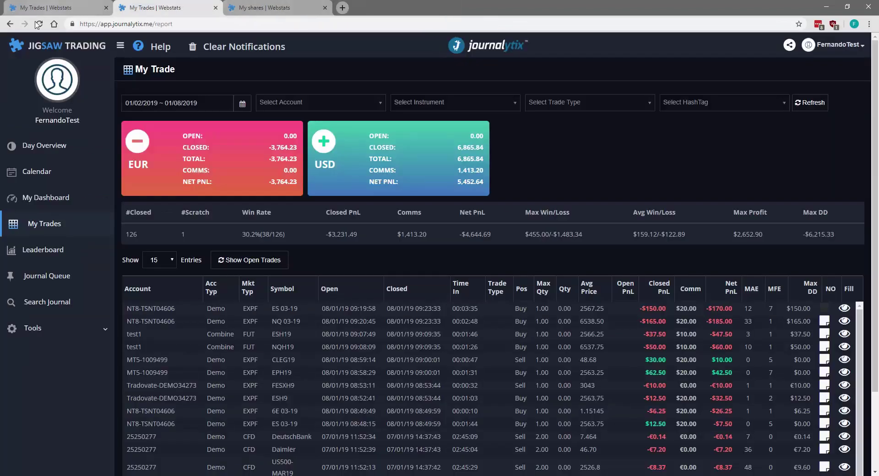
# Open My Dashboard showing $1,413.20 commissions and -$4,644.69 total net, then advance the account PnL cards.
pyautogui.click(41, 199)
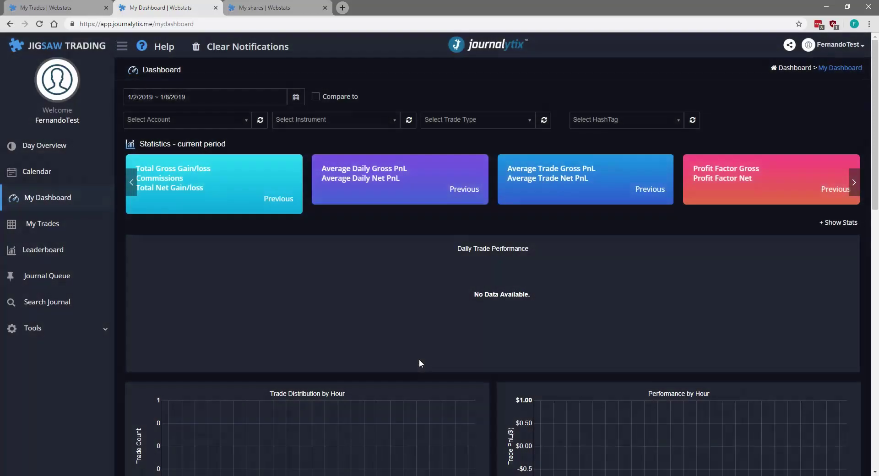
pyautogui.moveTo(284, 348)
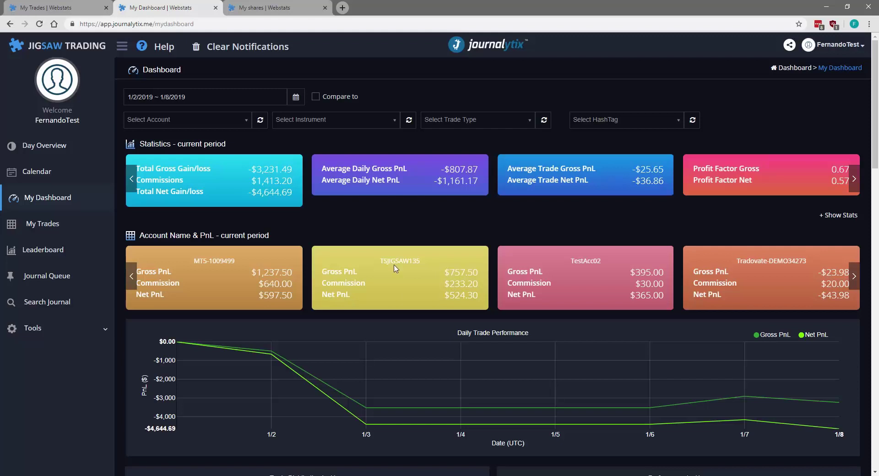
pyautogui.click(854, 276)
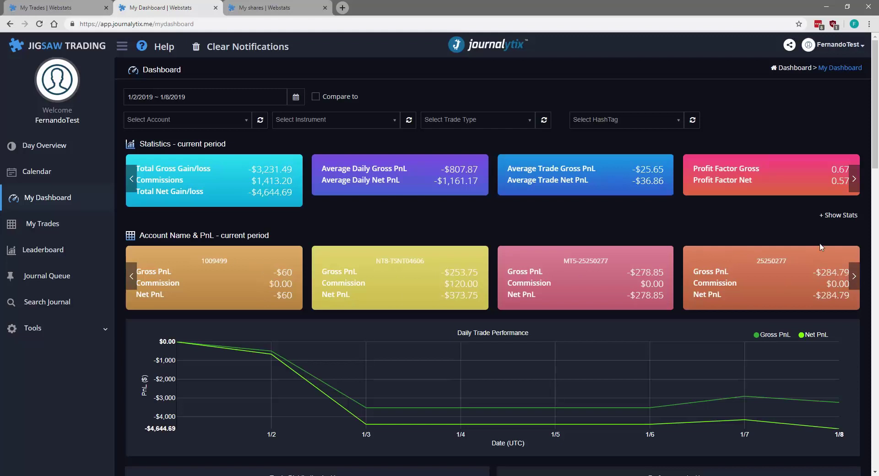
pyautogui.click(840, 215)
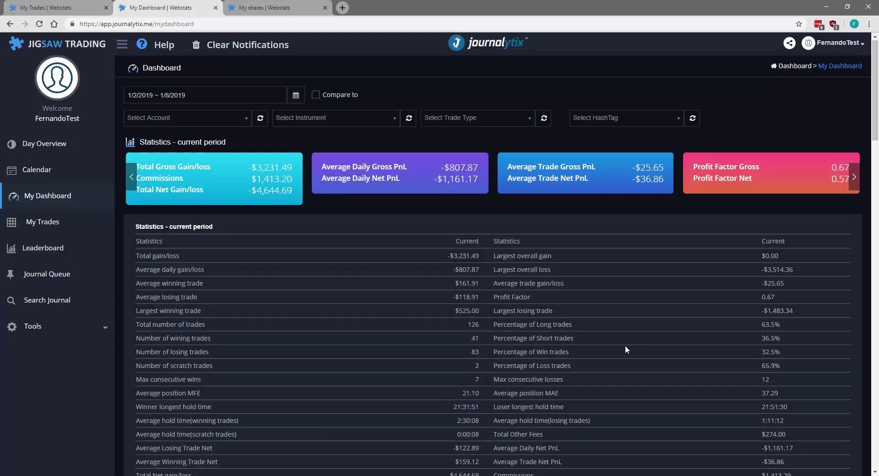
pyautogui.scroll(-5, 625, 346)
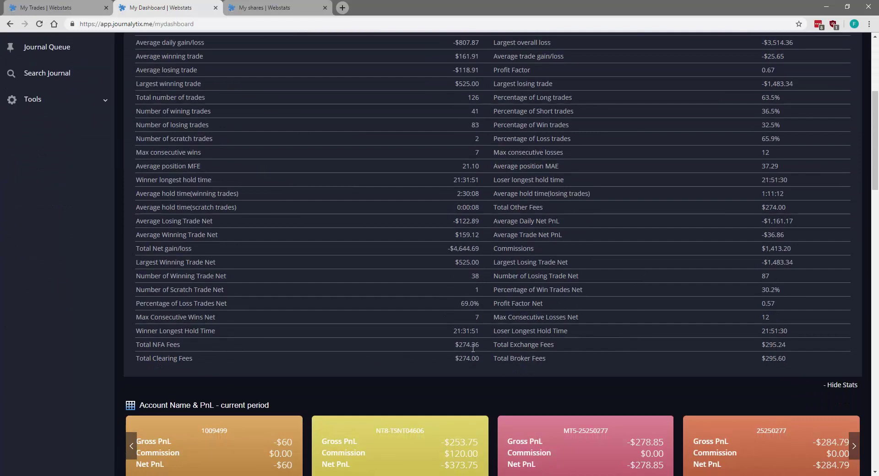
pyautogui.scroll(5, 652, 377)
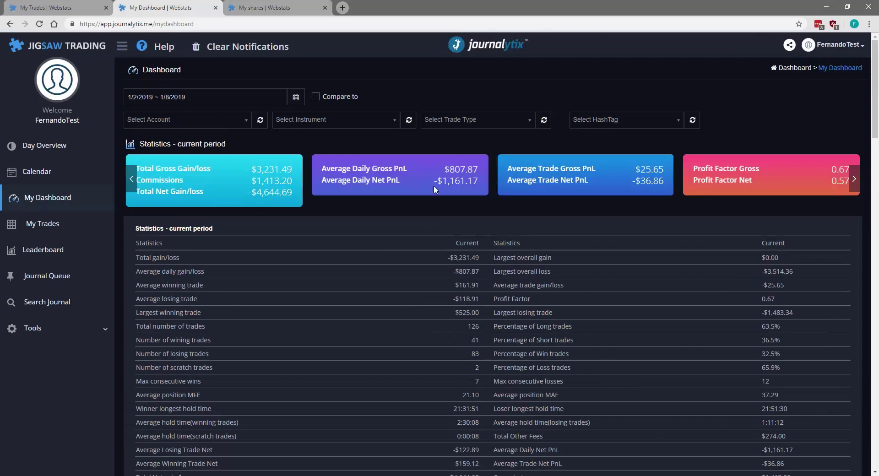
pyautogui.scroll(-8, 626, 304)
pyautogui.scroll(-20, 628, 307)
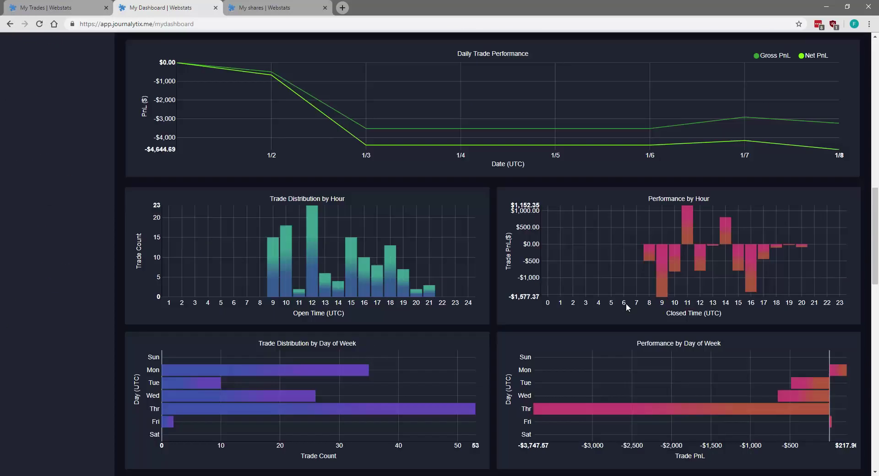
pyautogui.scroll(-4, 627, 307)
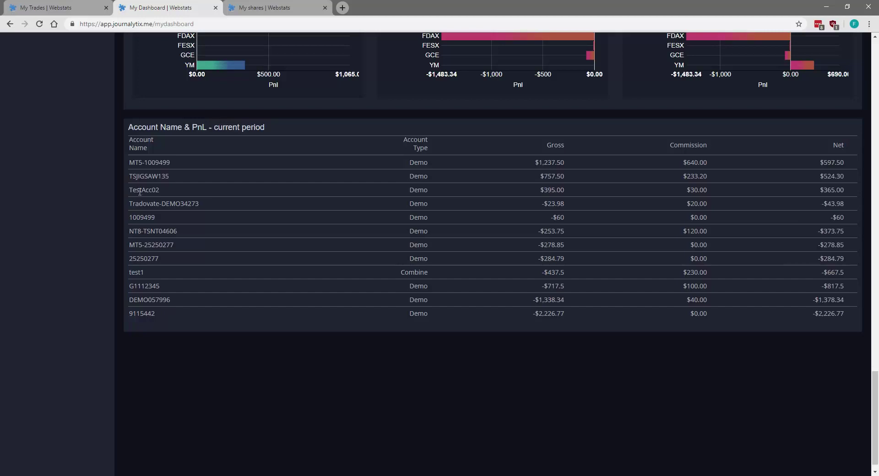
pyautogui.scroll(12, 351, 364)
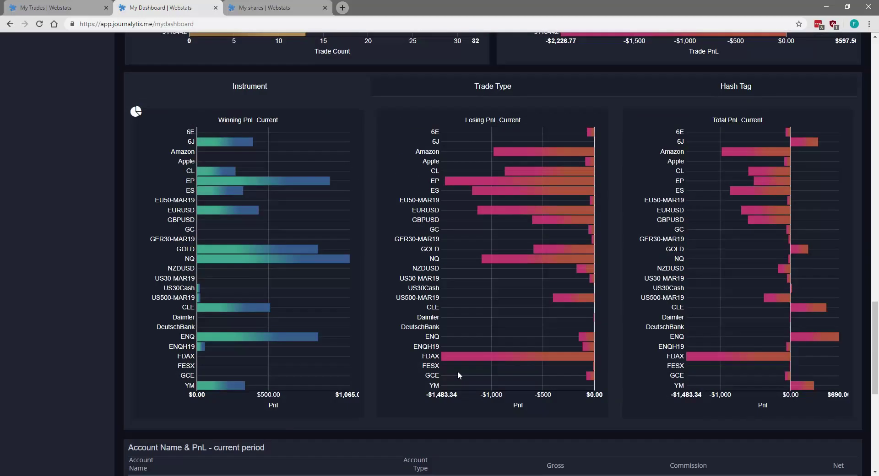